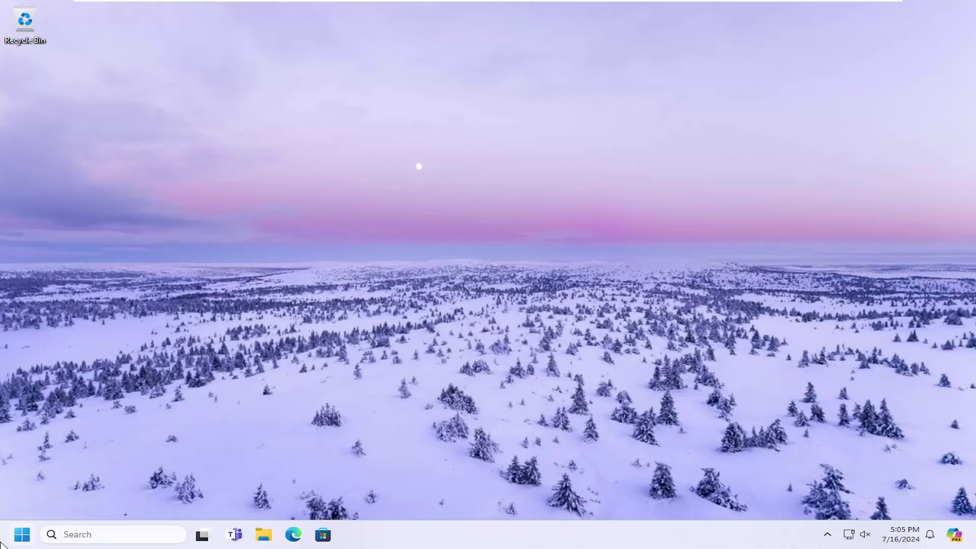
Step: Search for wsreset and run it to clear the Microsoft Store cache
{"action": "left_click", "coordinate": [16, 538]}
{"action": "type", "text": "wsre"}
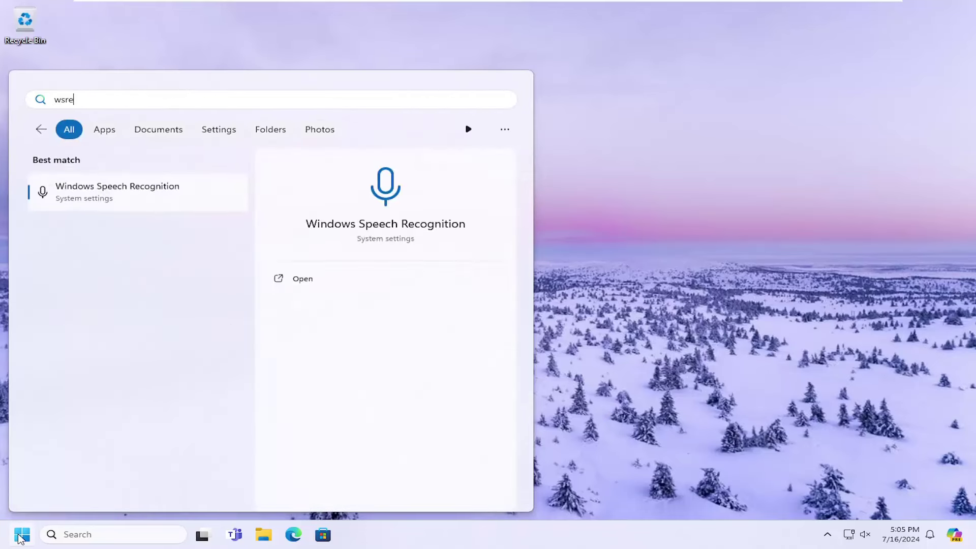
{"action": "type", "text": "set"}
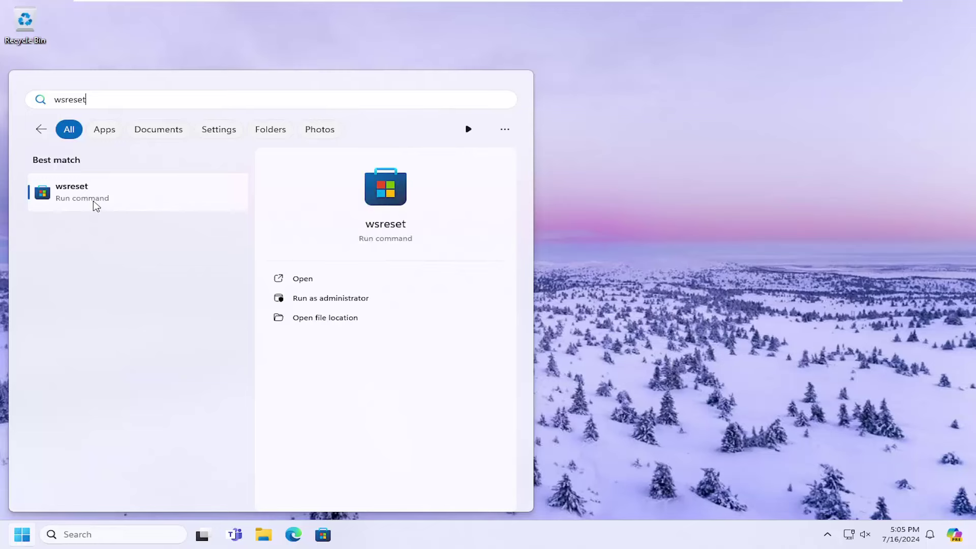
{"action": "left_click", "coordinate": [95, 202]}
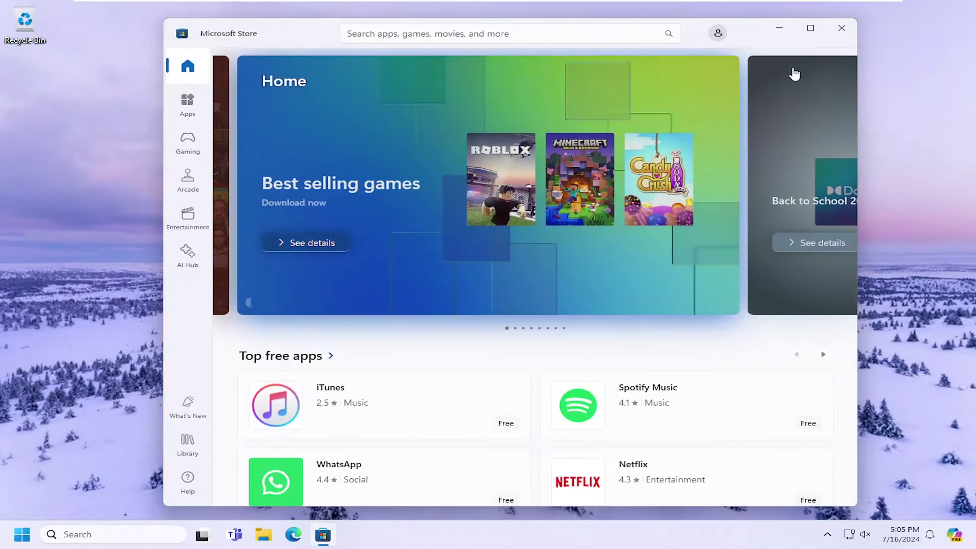
Step: Close the Store, then start Command Prompt as administrator and approve the UAC prompt
{"action": "left_click", "coordinate": [841, 28]}
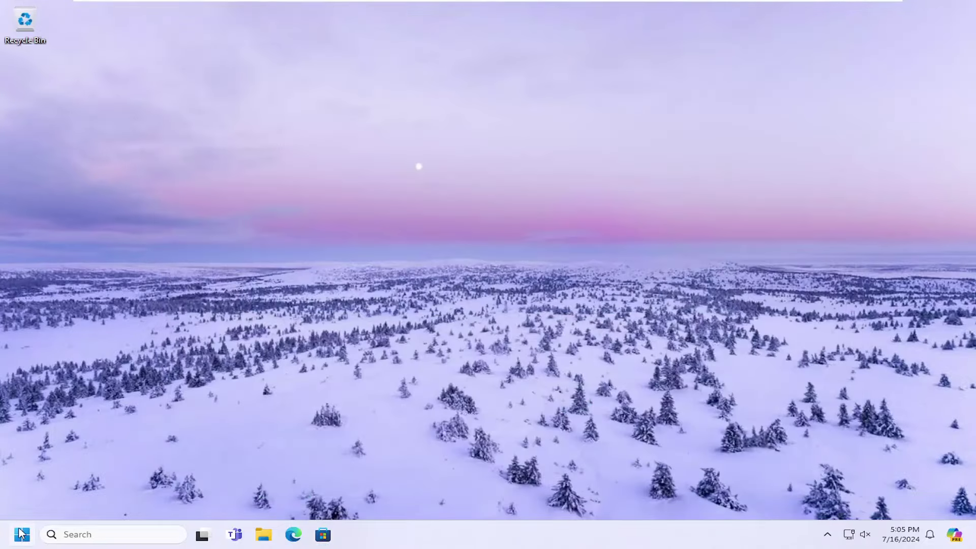
{"action": "left_click", "coordinate": [22, 535]}
{"action": "type", "text": "cmd"}
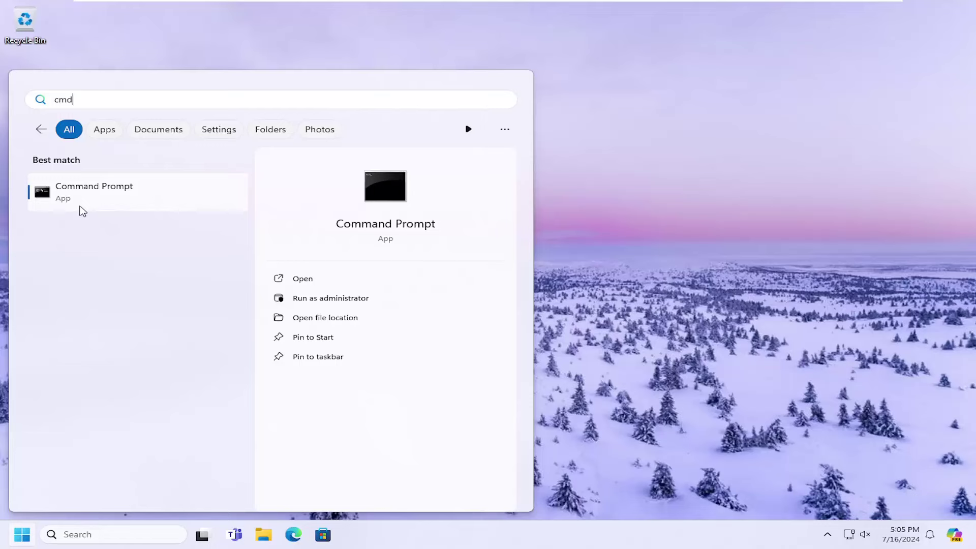
{"action": "right_click", "coordinate": [99, 191]}
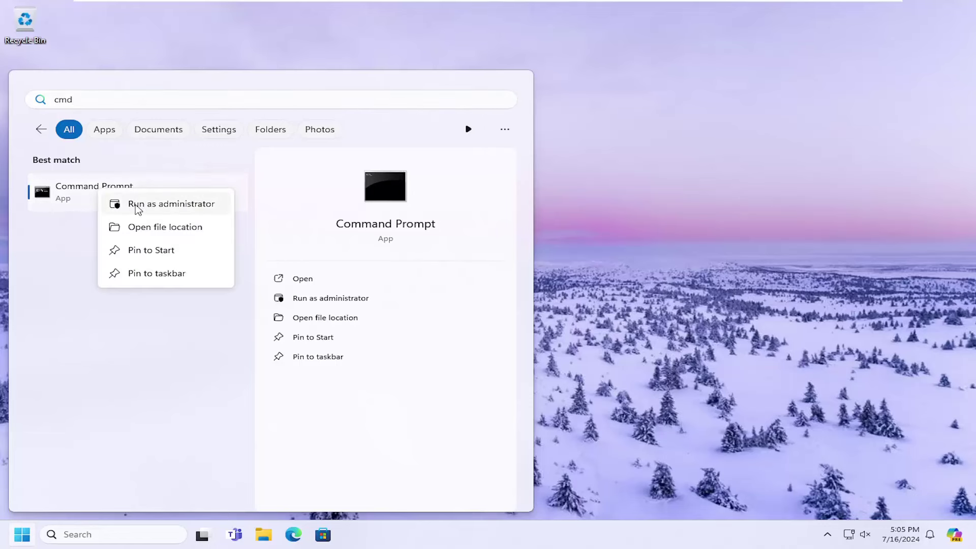
{"action": "left_click", "coordinate": [308, 186]}
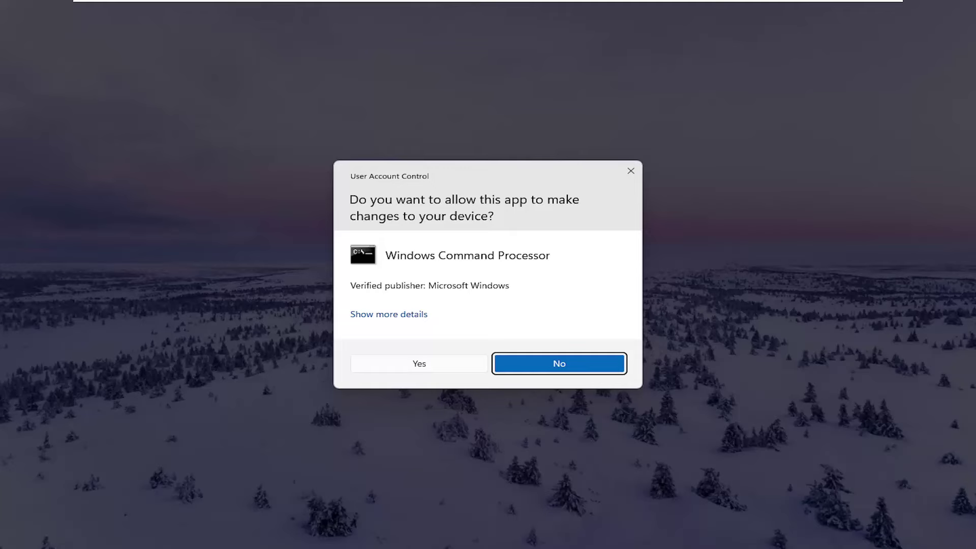
{"action": "left_click", "coordinate": [422, 369]}
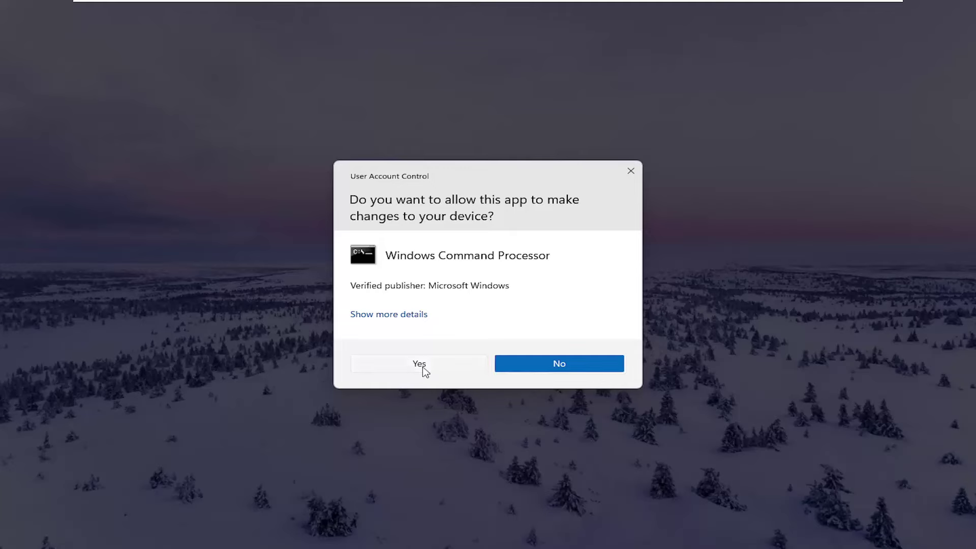
Step: Reposition the Command Prompt window and exit selection mode at the System32 prompt
{"action": "left_click_drag", "start_coordinate": [416, 102], "coordinate": [442, 97]}
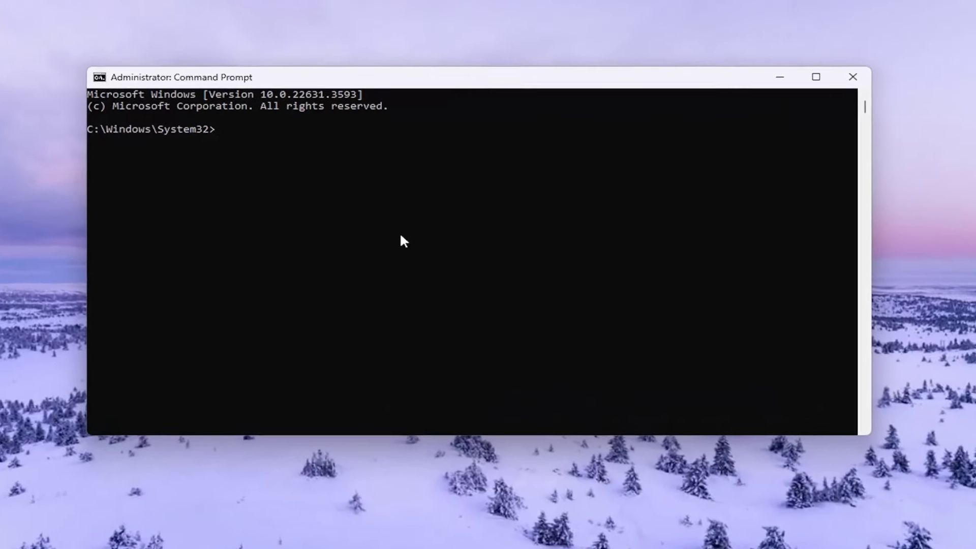
{"action": "type", "text": "sfc"}
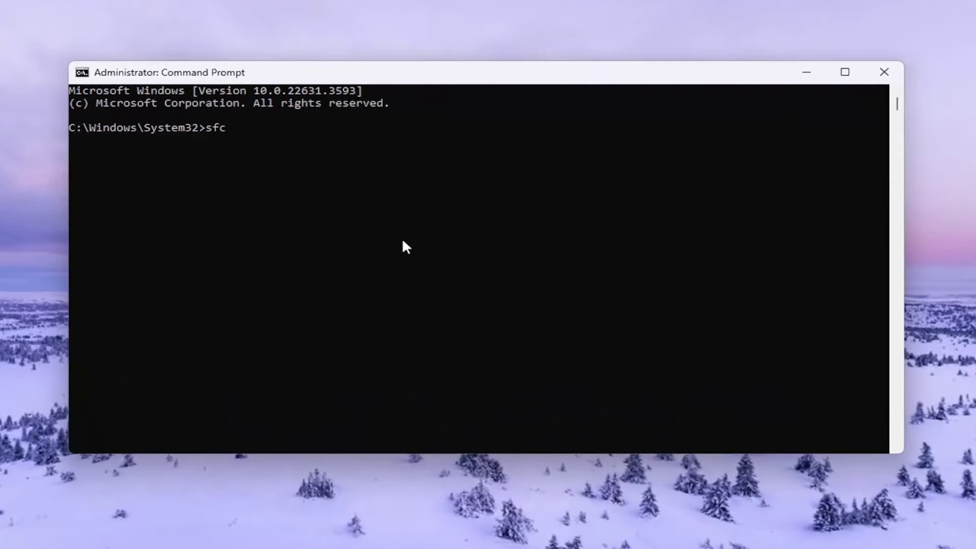
{"action": "type", "text": " /scannow"}
{"action": "left_click", "coordinate": [728, 168]}
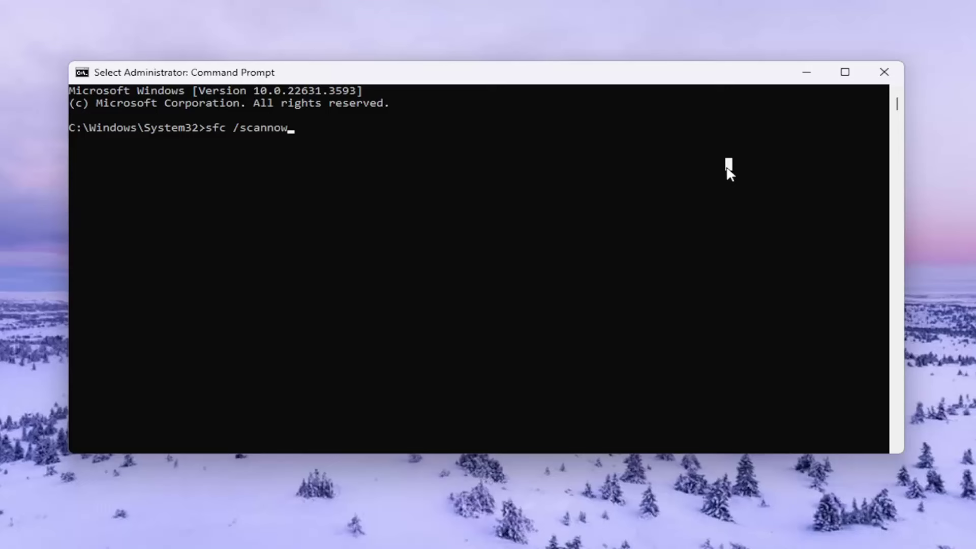
{"action": "key", "text": "Return"}
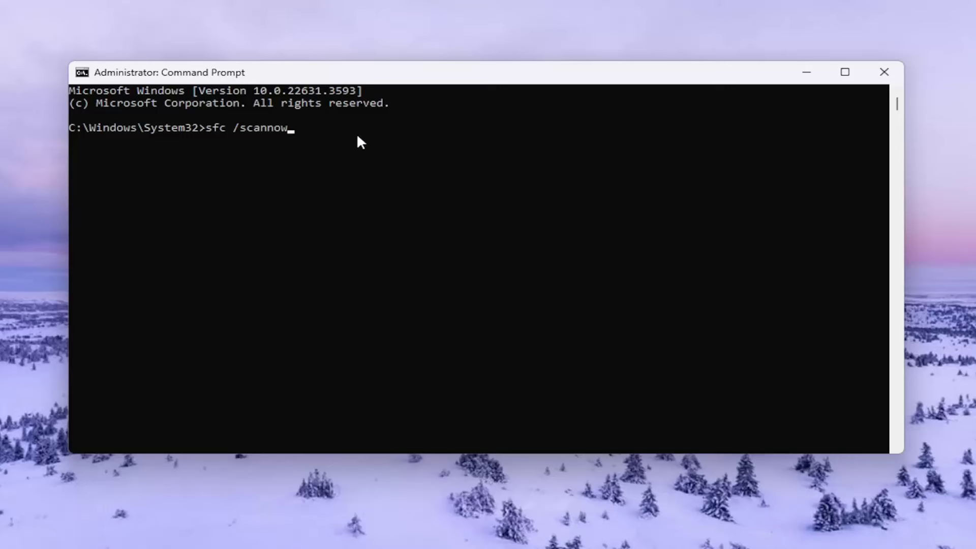
Step: Run sfc /scannow and wait until verification reaches 100% complete
{"action": "key", "text": "Return"}
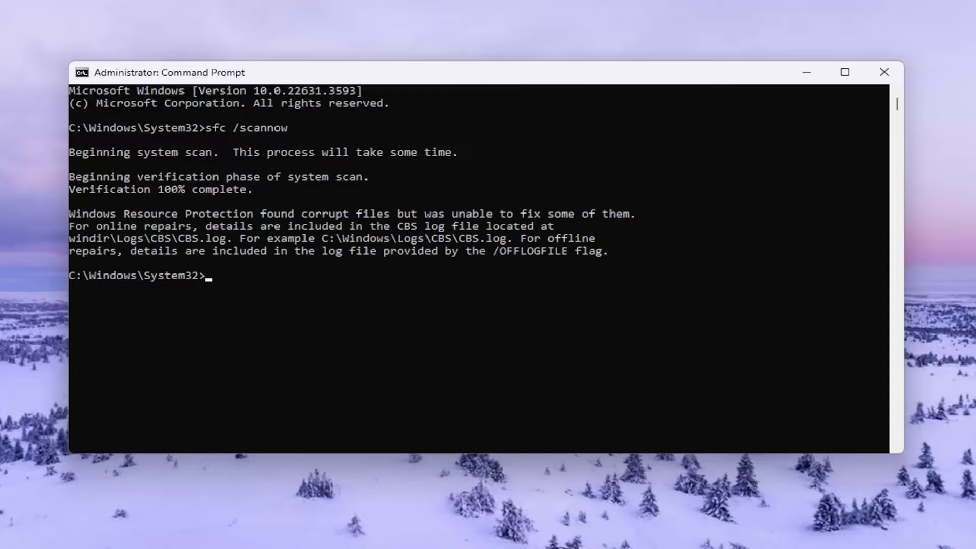
Step: Close Command Prompt and bring up the Win+X power user menu
{"action": "left_click", "coordinate": [884, 72]}
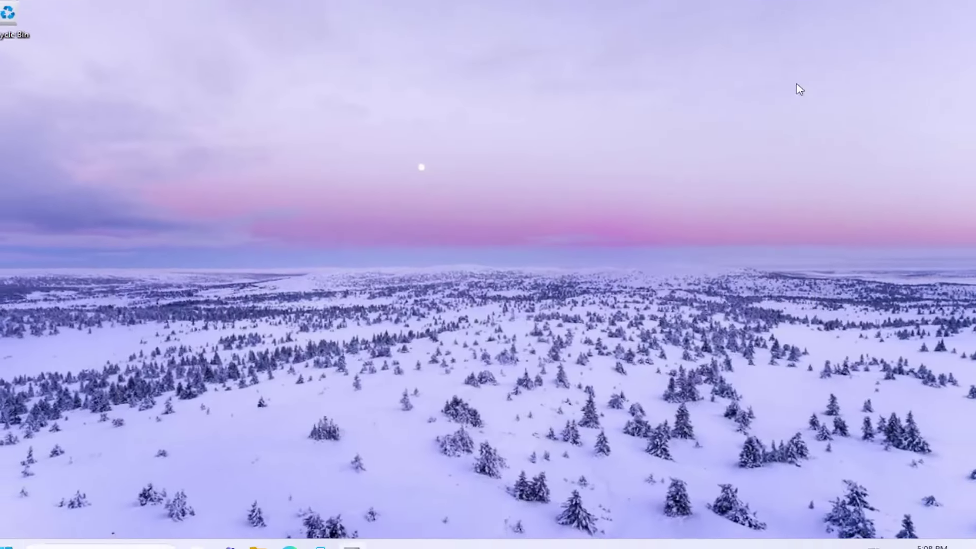
{"action": "key", "text": "super+x"}
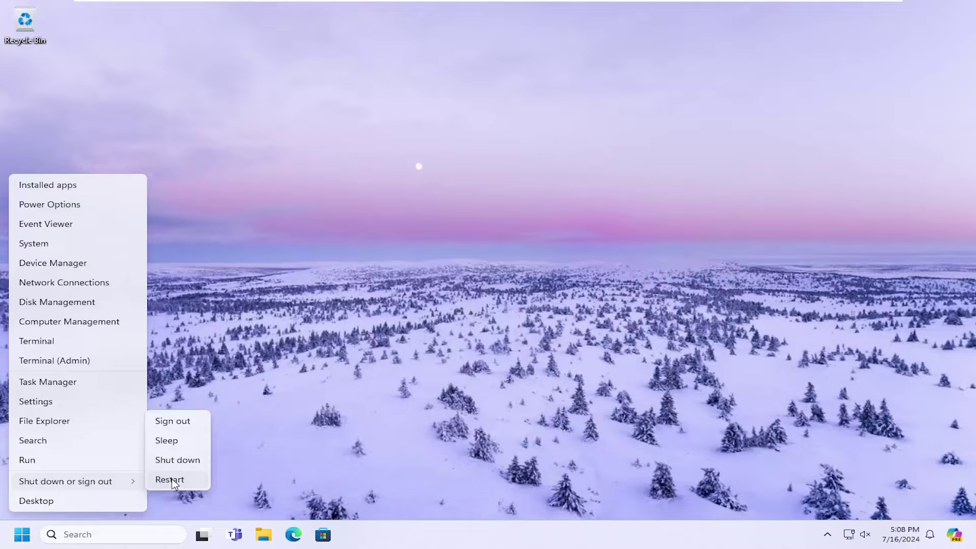